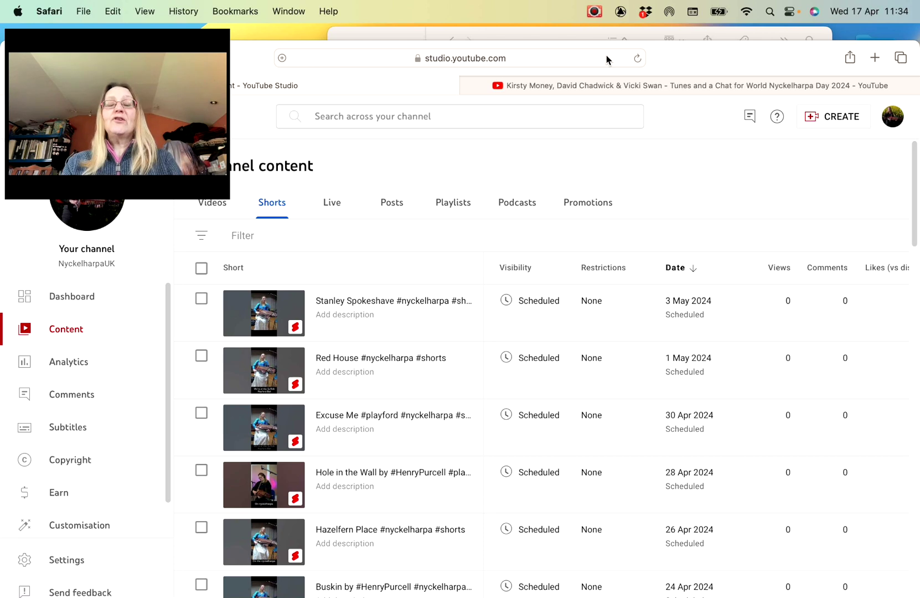
Open the Upload videos dialog from the CREATE menu.
click(823, 128)
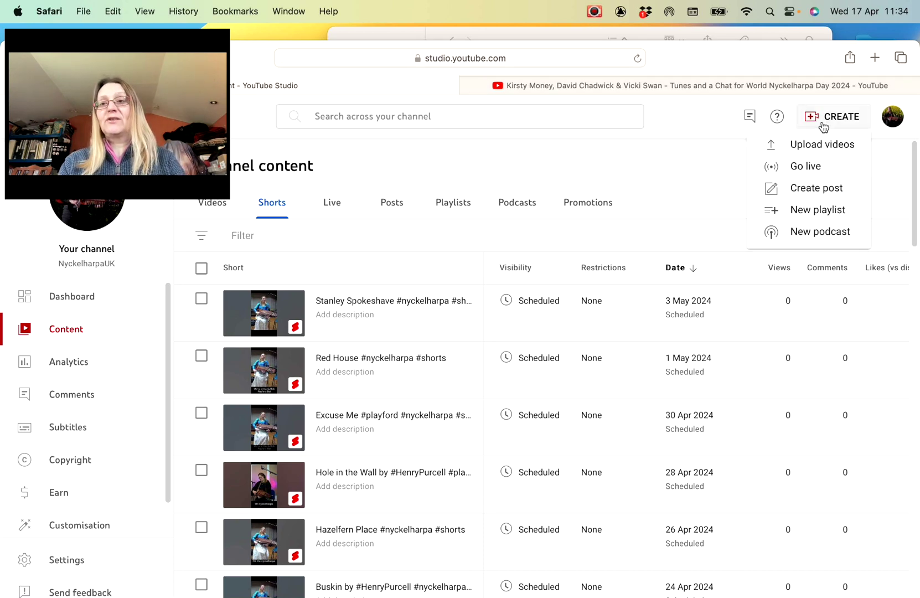
click(820, 145)
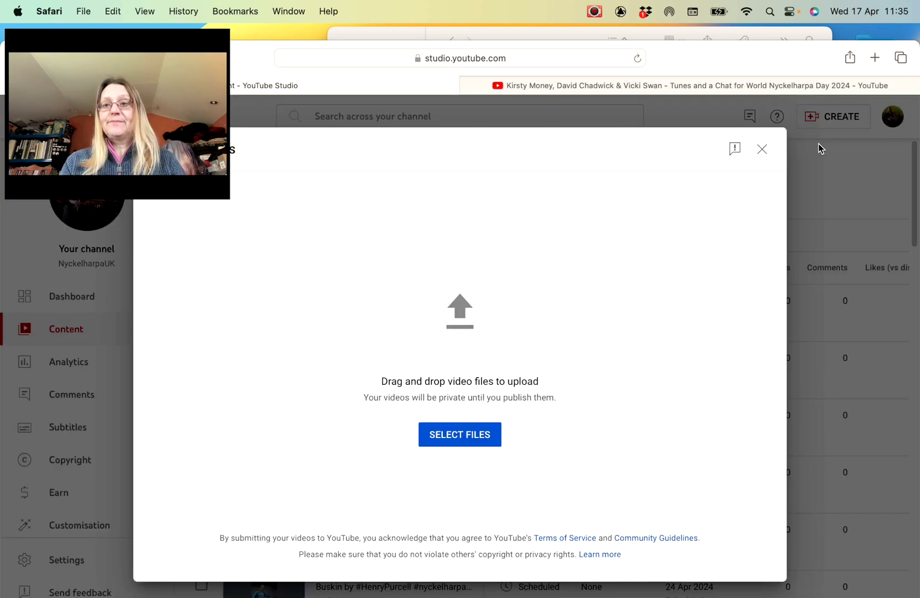
Drag 08 Kensington Court Short.m4v from Finder into the YouTube upload area.
click(579, 29)
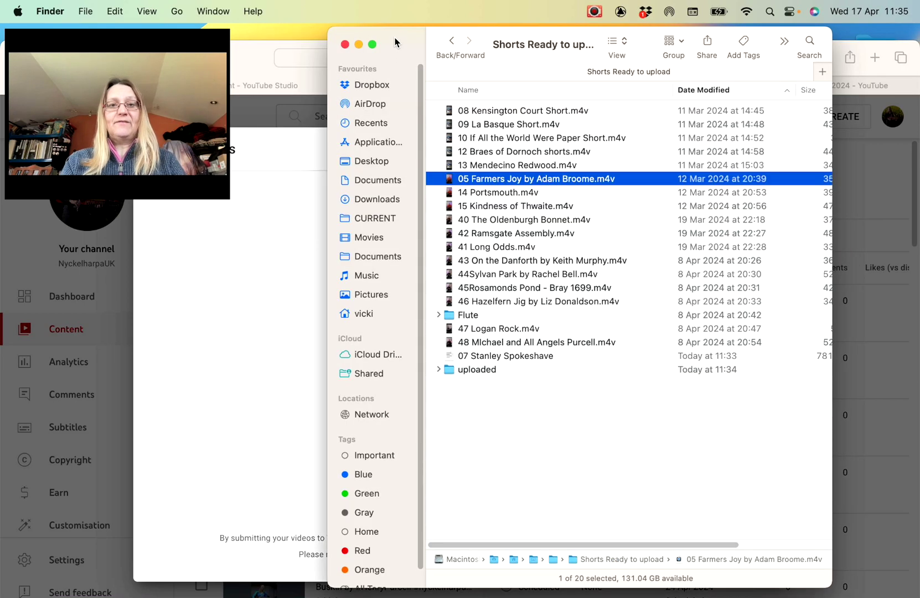
drag(397, 42, 548, 59)
drag(636, 125, 416, 336)
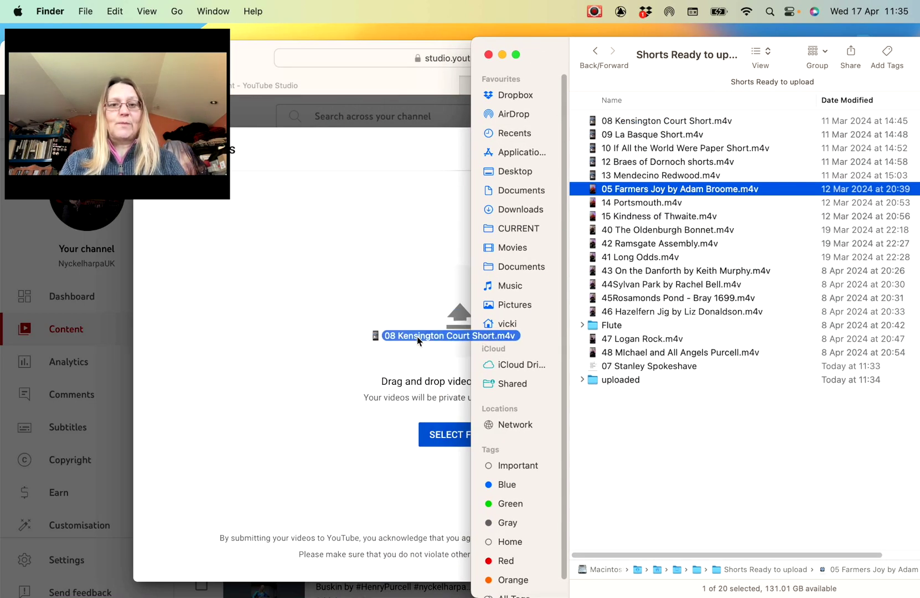
click(440, 243)
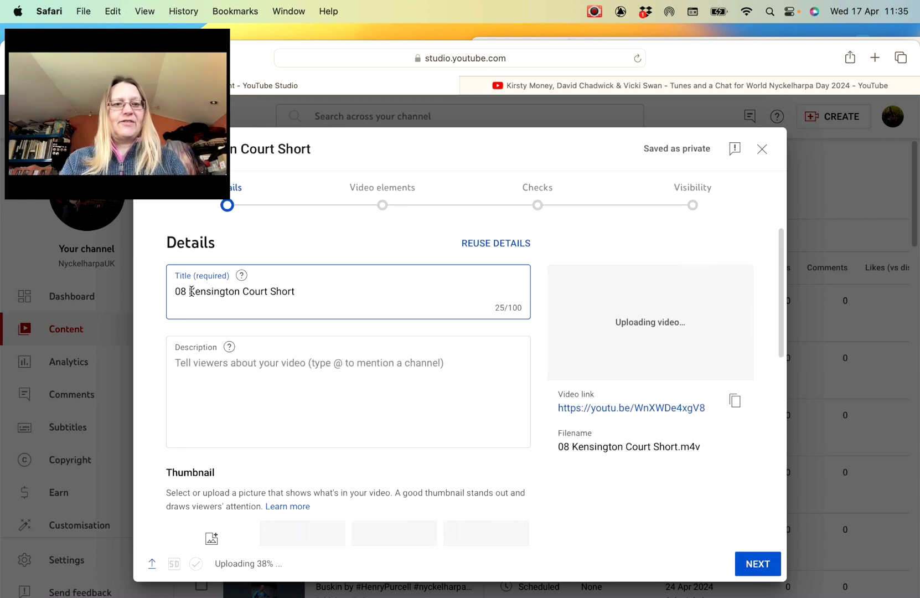
Change the title to 'Kensington Court #nyckelharpa #shorts', removing '08' and 'Short'.
drag(191, 292, 116, 294)
key(BackSpace)
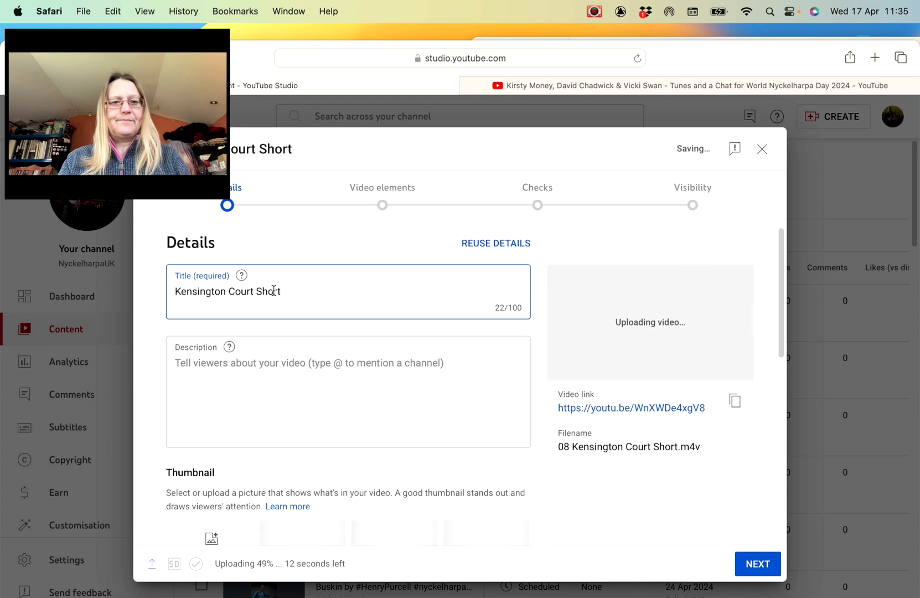
double_click(274, 292)
key(BackSpace)
text(#nyc)
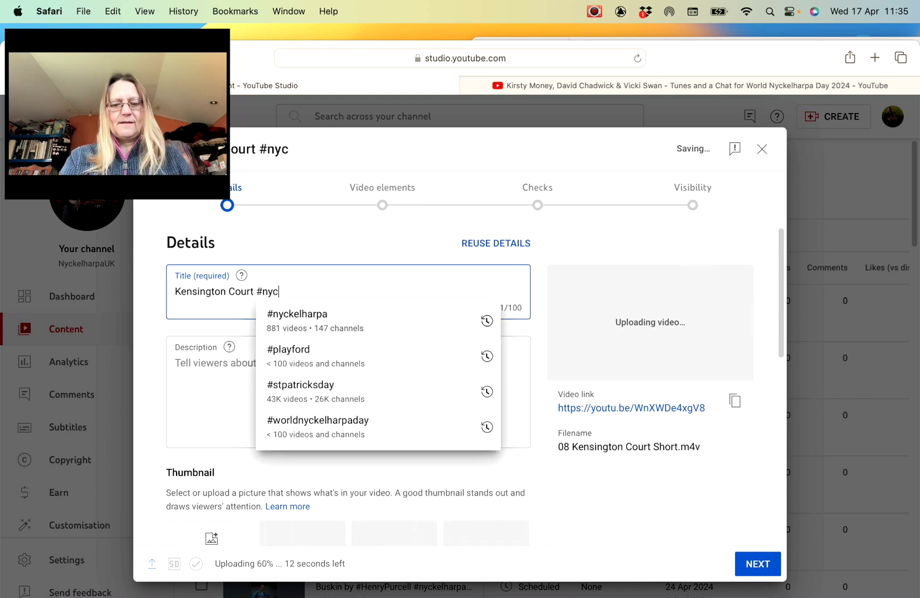
text(kelharpa #short)
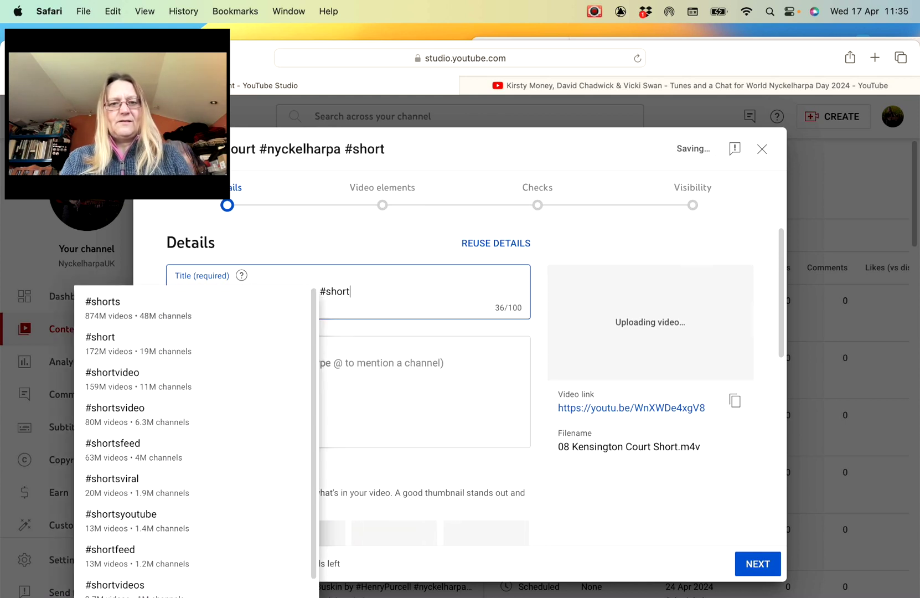
text(s)
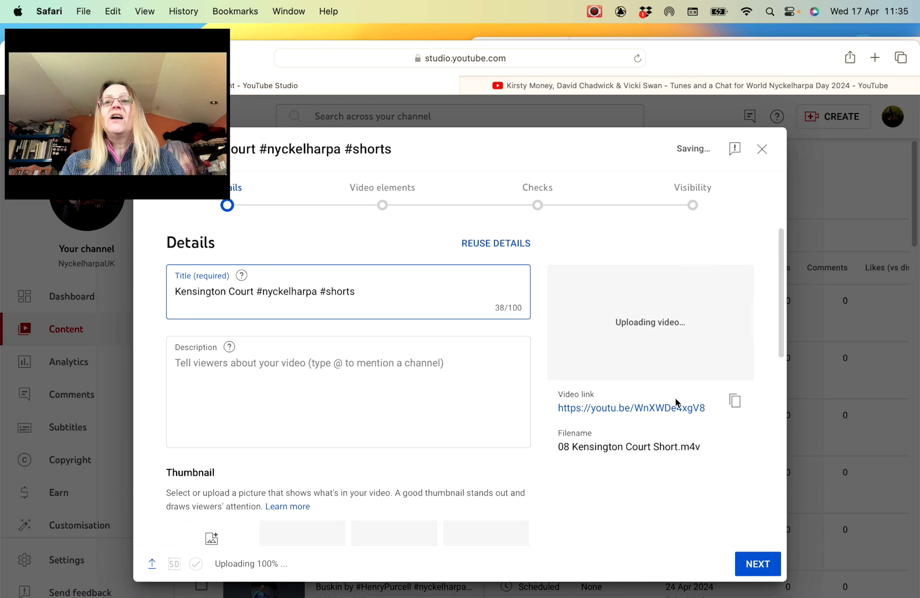
Advance past the details and video elements steps to the visibility settings.
click(762, 564)
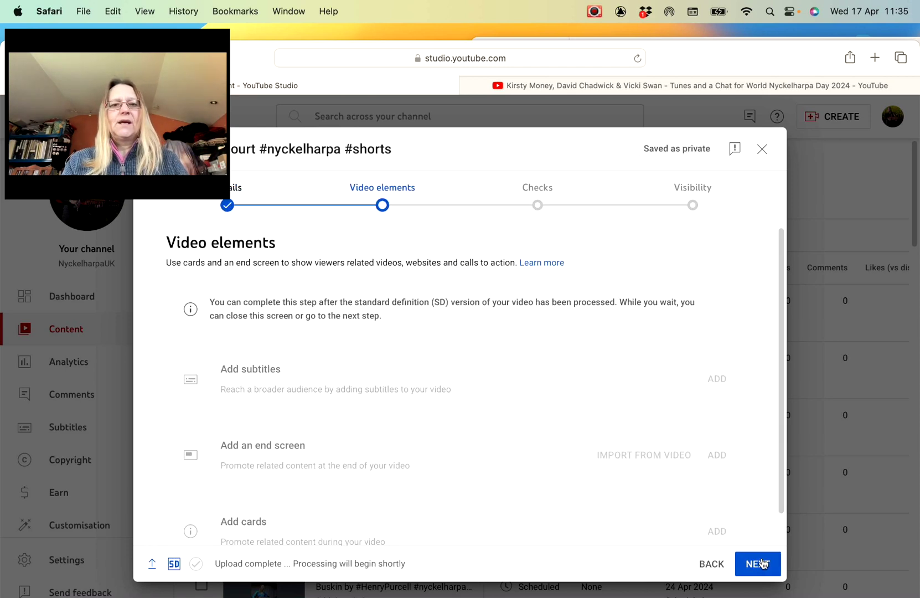
click(762, 564)
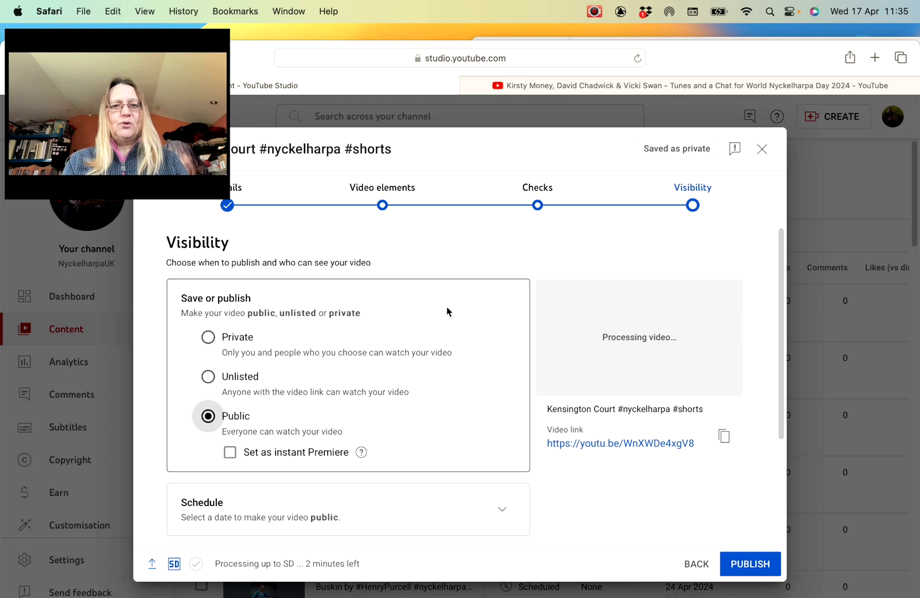
scroll(447, 312, down, 2)
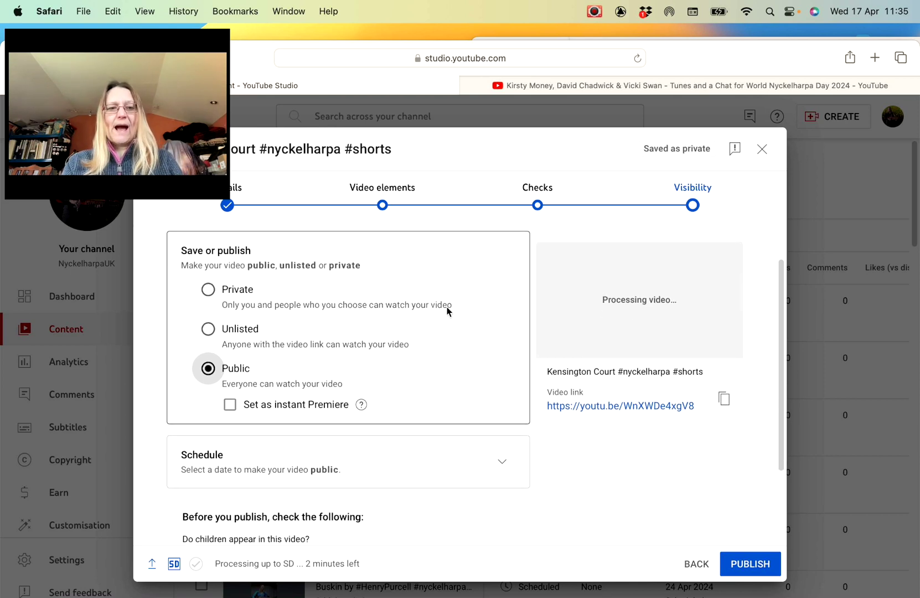
scroll(448, 312, up, 2)
scroll(448, 312, down, 2)
scroll(450, 312, down, 1)
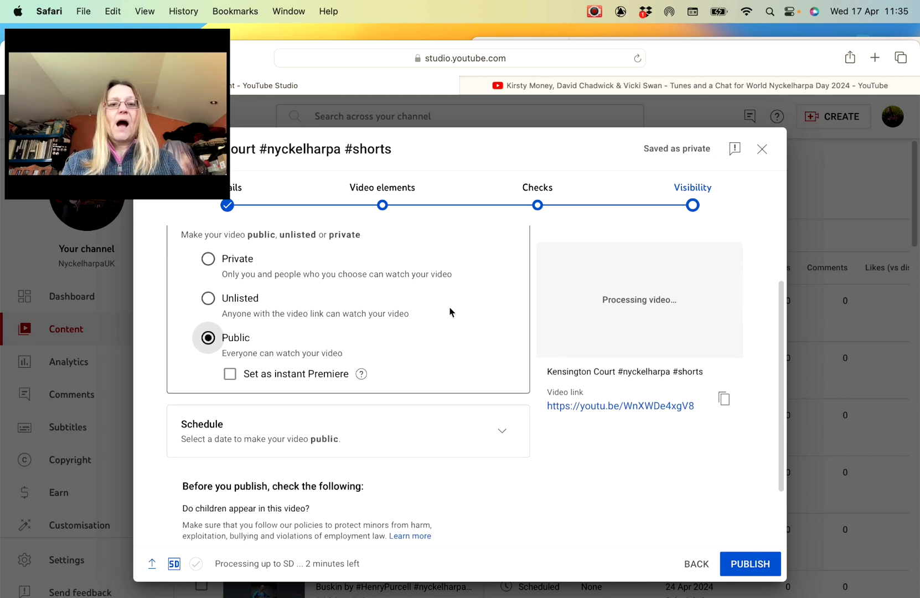
Schedule the short as a premiere on 28 April 2024 at 10:00.
click(502, 430)
click(280, 354)
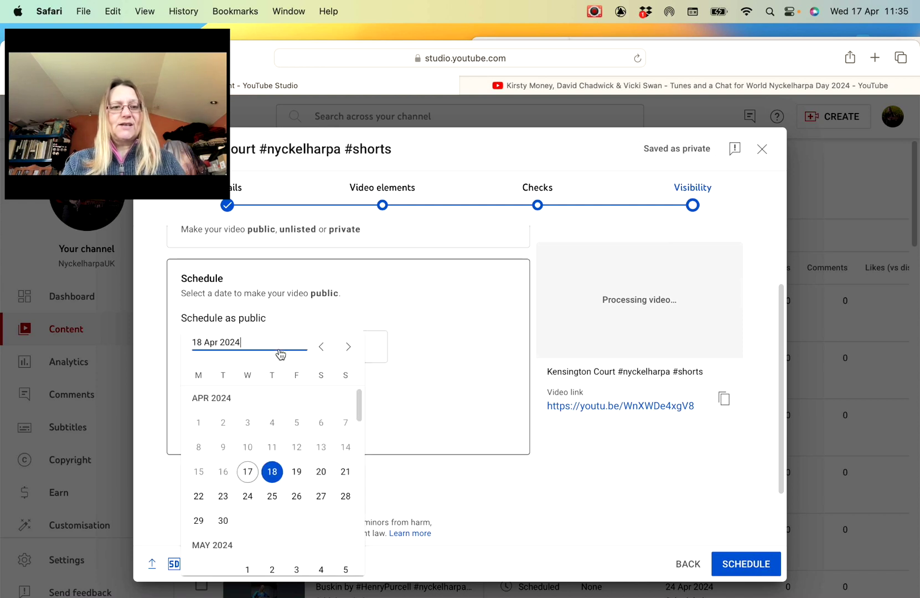
click(344, 497)
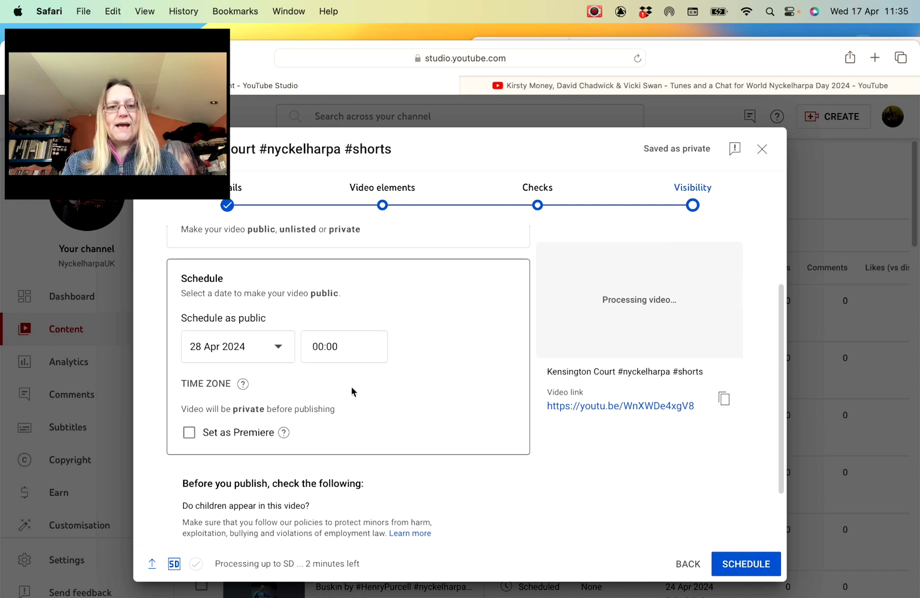
click(323, 347)
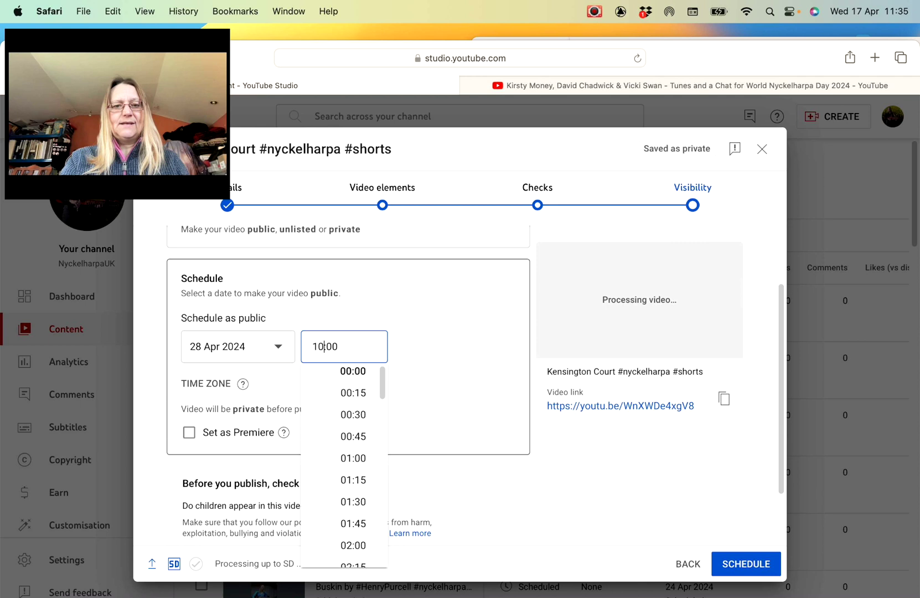
click(473, 346)
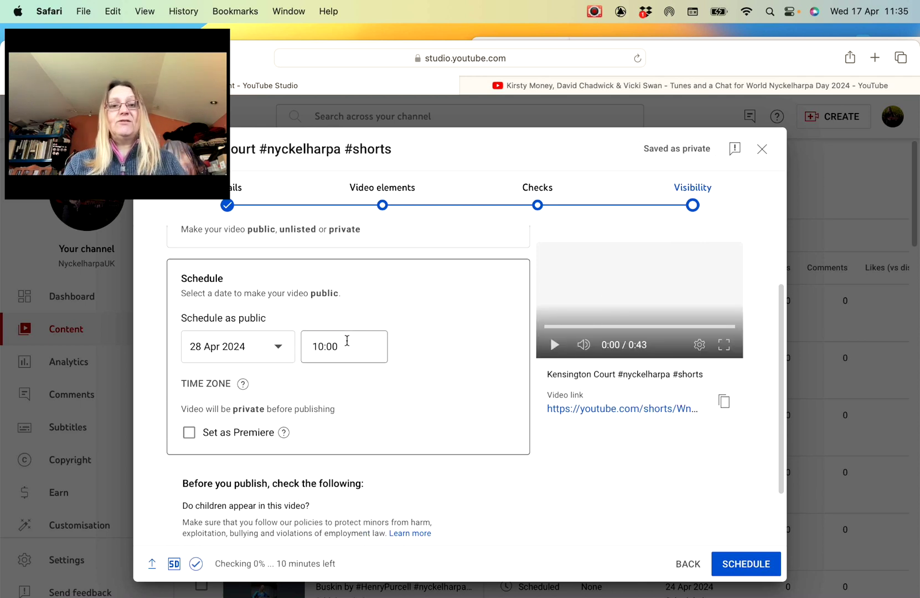
click(189, 434)
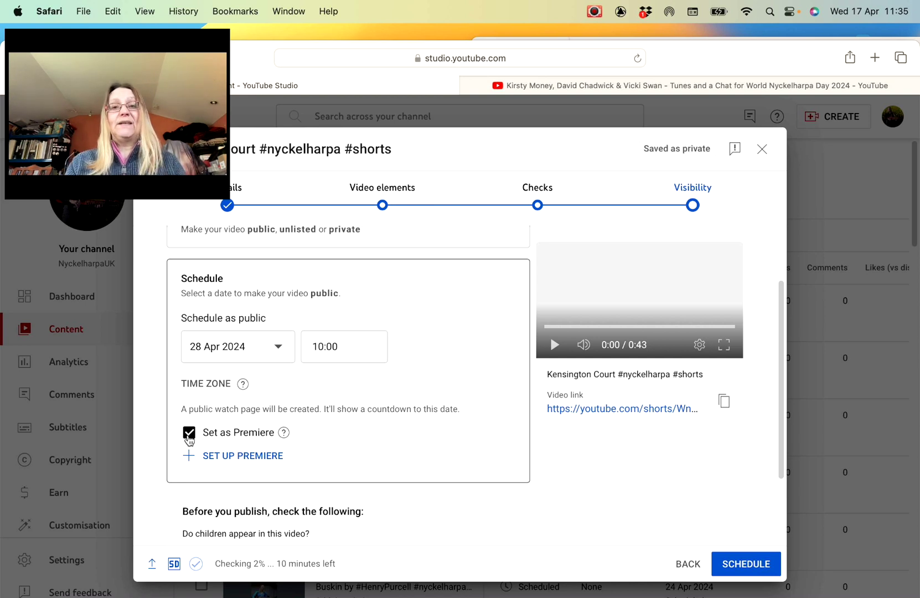
click(740, 568)
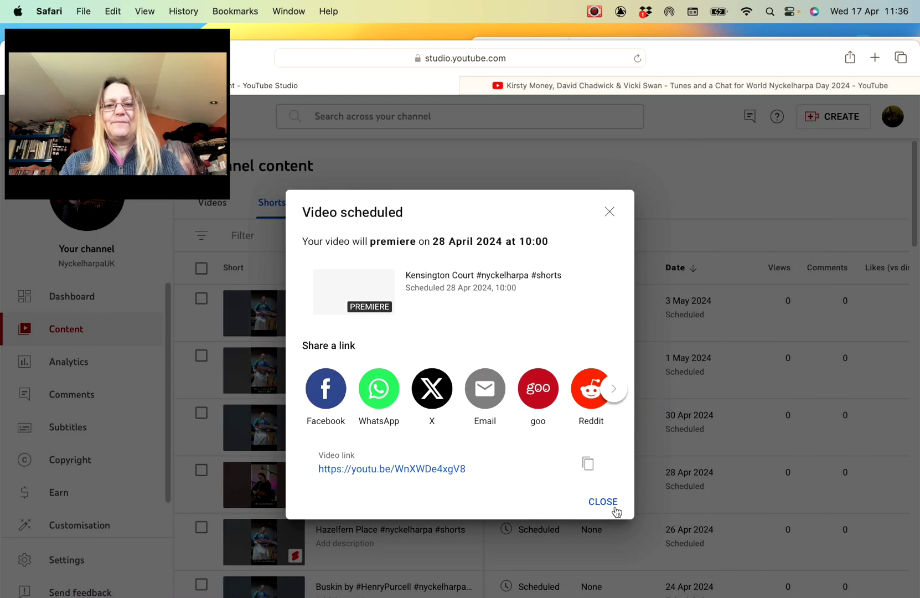
Copy the Tunes and a Chat premiere link, then return to the Studio content list.
click(615, 509)
click(582, 86)
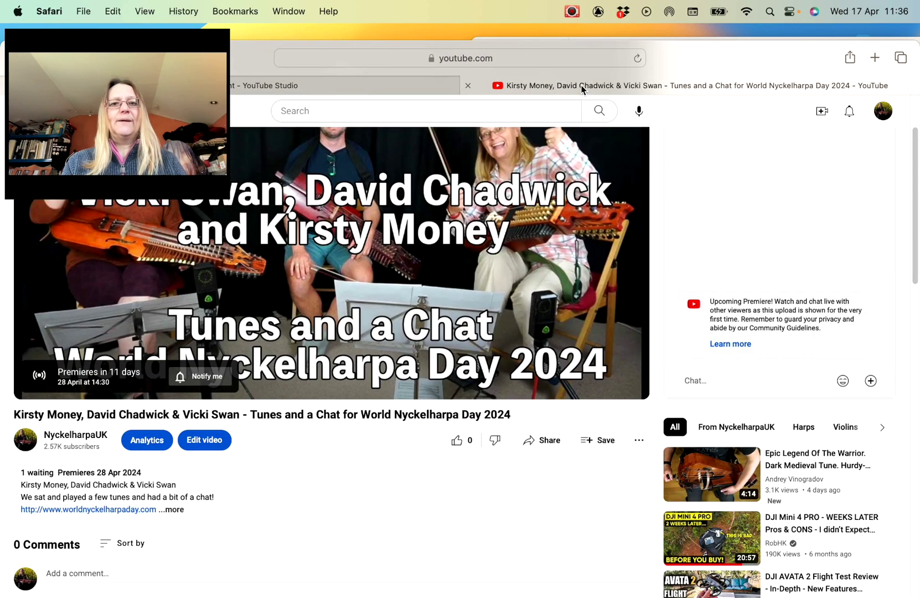
scroll(340, 298, up, 4)
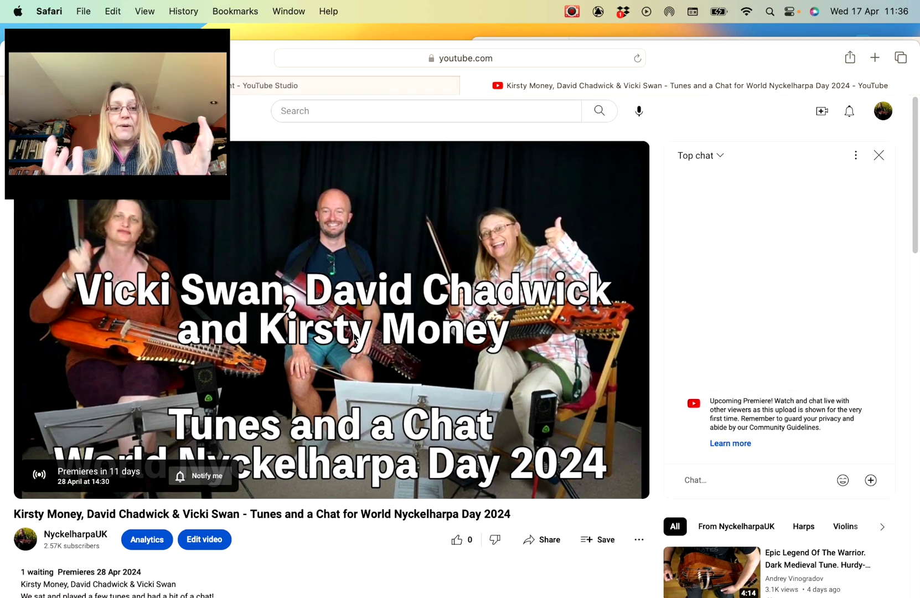
scroll(415, 353, down, 3)
click(542, 454)
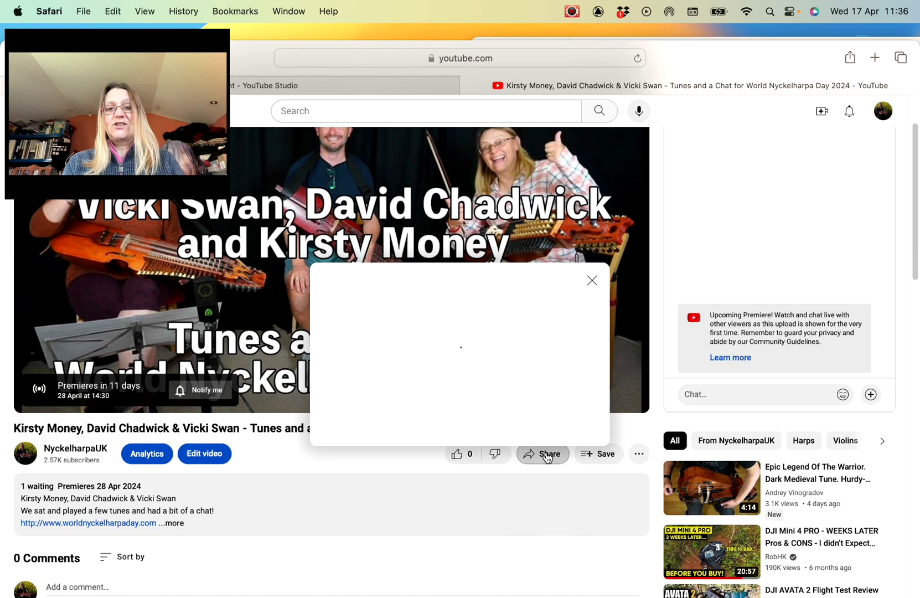
click(572, 420)
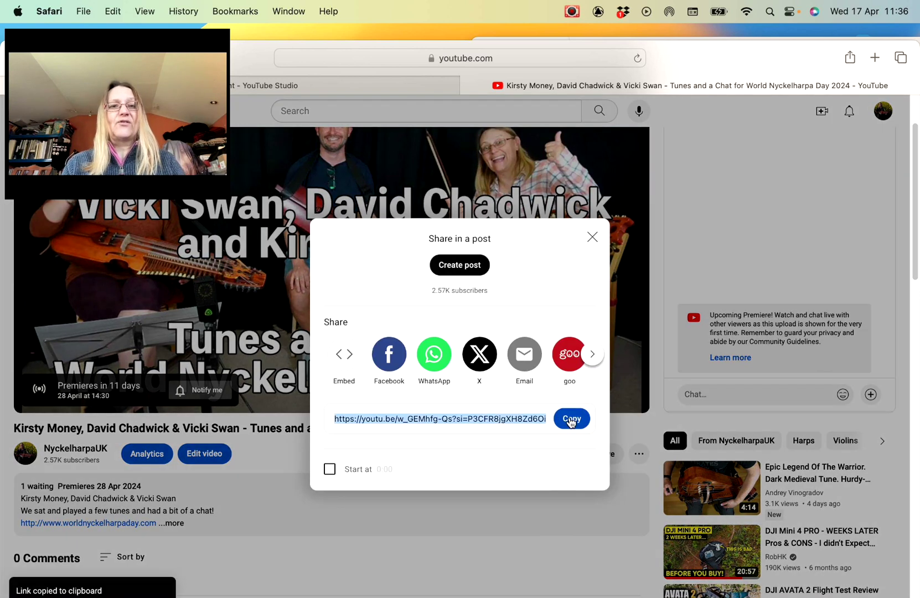
key(ctrl+shift+Tab)
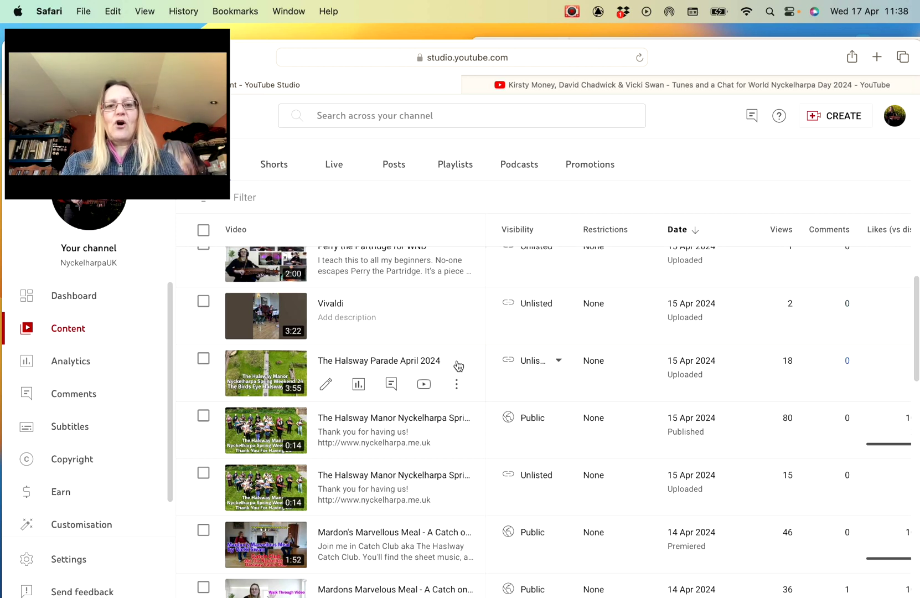
Schedule The Halsway Parade April 2024 for 17 Apr 2024 from its Unlisted visibility menu.
click(559, 363)
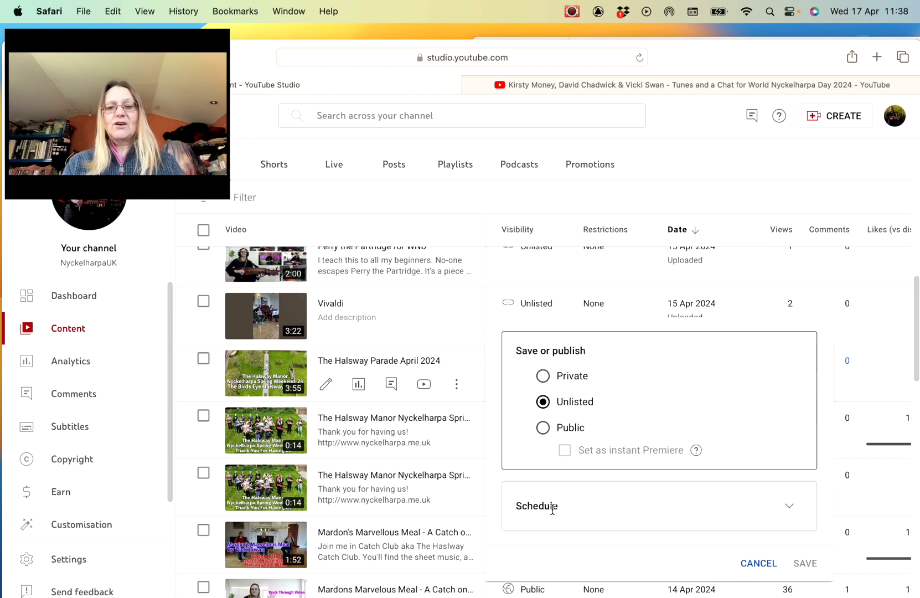
click(791, 508)
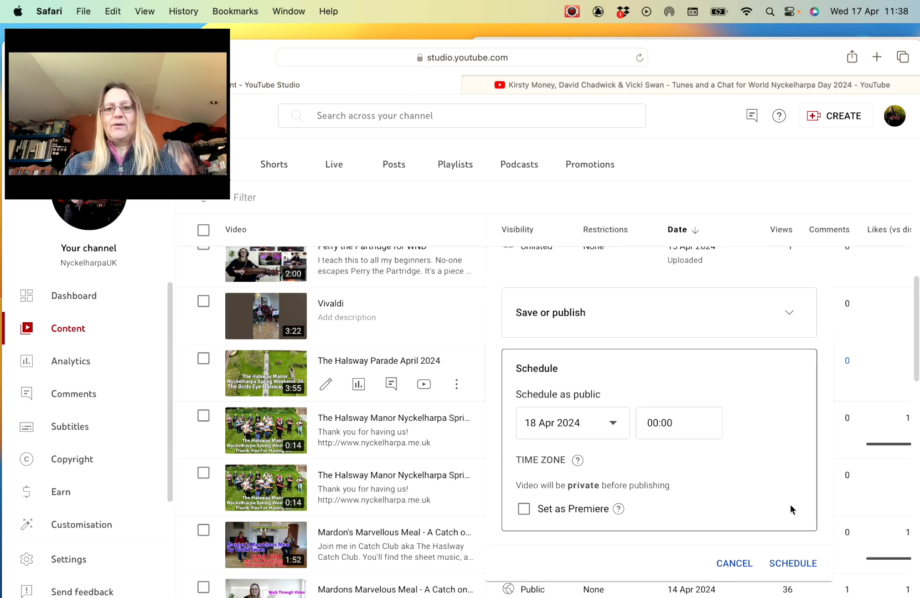
click(613, 424)
click(587, 303)
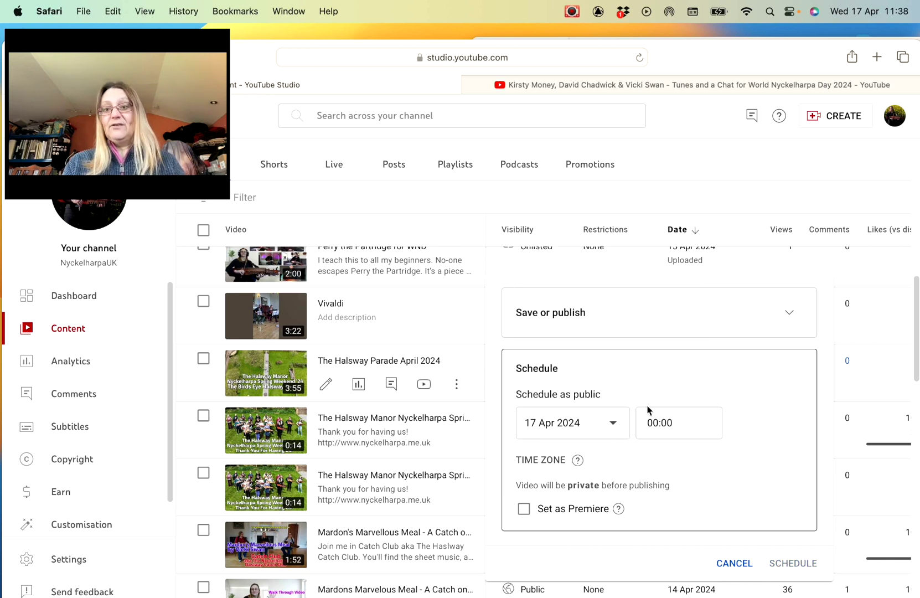
Set the scheduled publish time to 11:45.
click(658, 424)
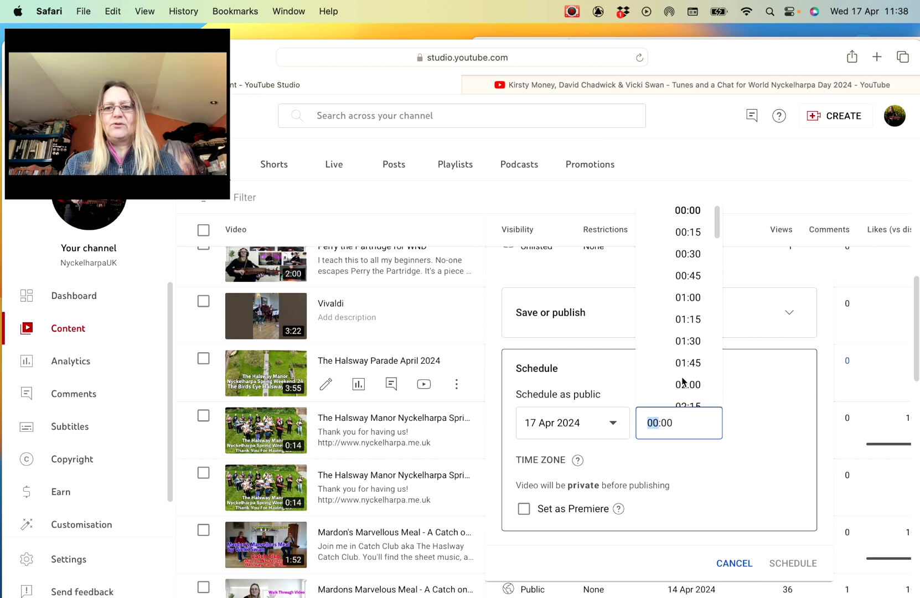
scroll(689, 363, down, 2)
scroll(690, 364, down, 3)
scroll(690, 365, down, 2)
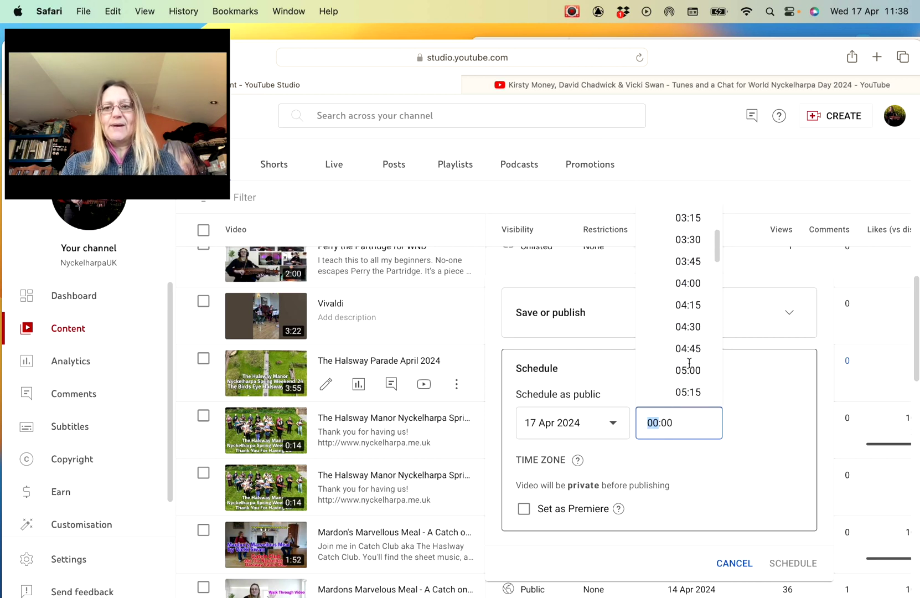
scroll(691, 367, down, 3)
scroll(691, 367, down, 2)
scroll(690, 367, down, 3)
scroll(691, 366, down, 10)
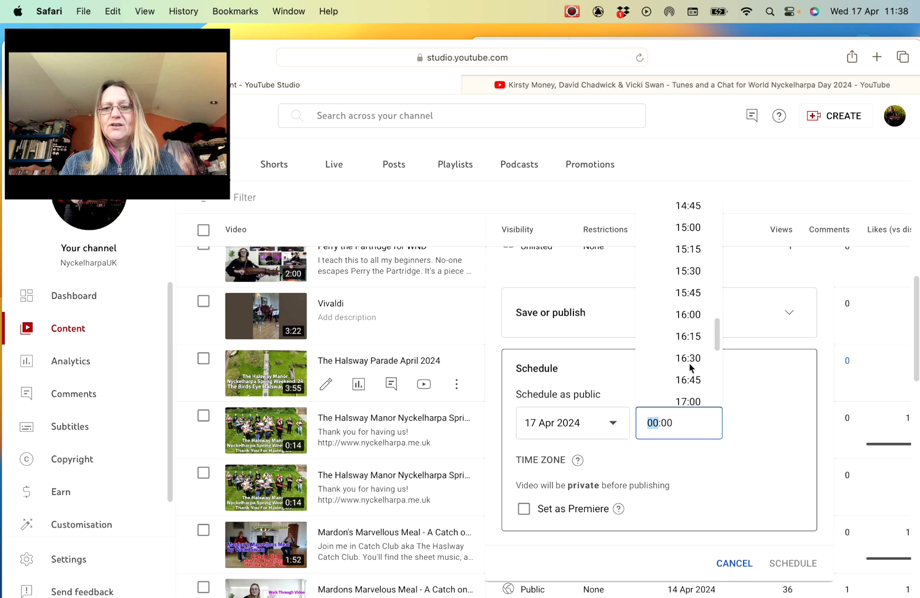
scroll(690, 367, down, 1)
text(11)
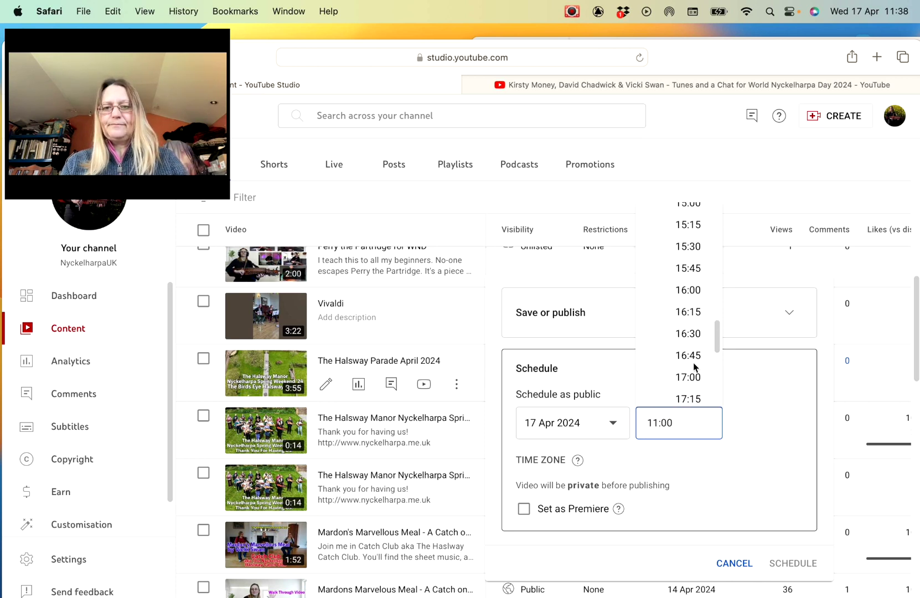
scroll(696, 367, up, 3)
scroll(697, 369, up, 4)
scroll(697, 372, up, 3)
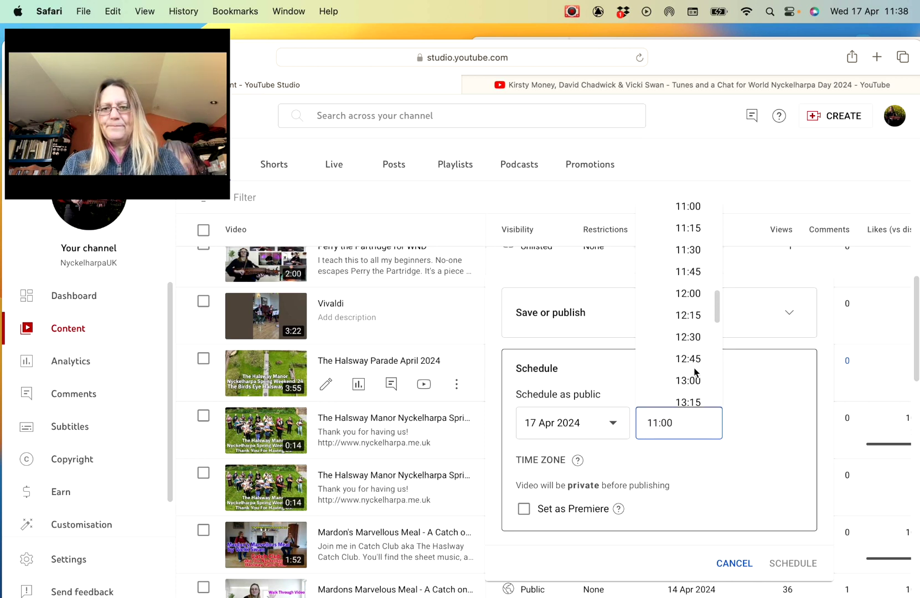
scroll(695, 371, up, 3)
scroll(695, 370, up, 2)
scroll(694, 369, up, 4)
scroll(694, 368, up, 1)
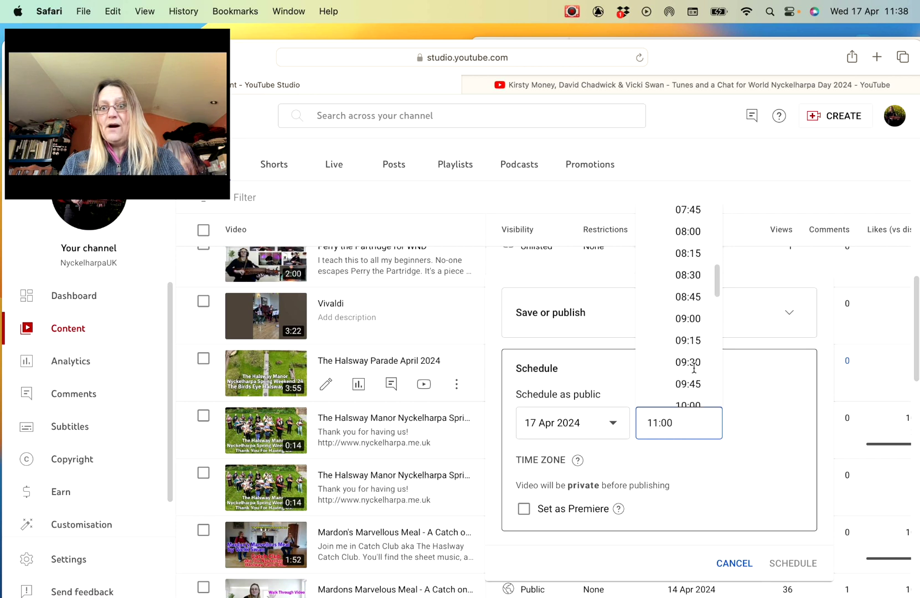
scroll(695, 368, down, 4)
scroll(697, 367, down, 1)
click(697, 366)
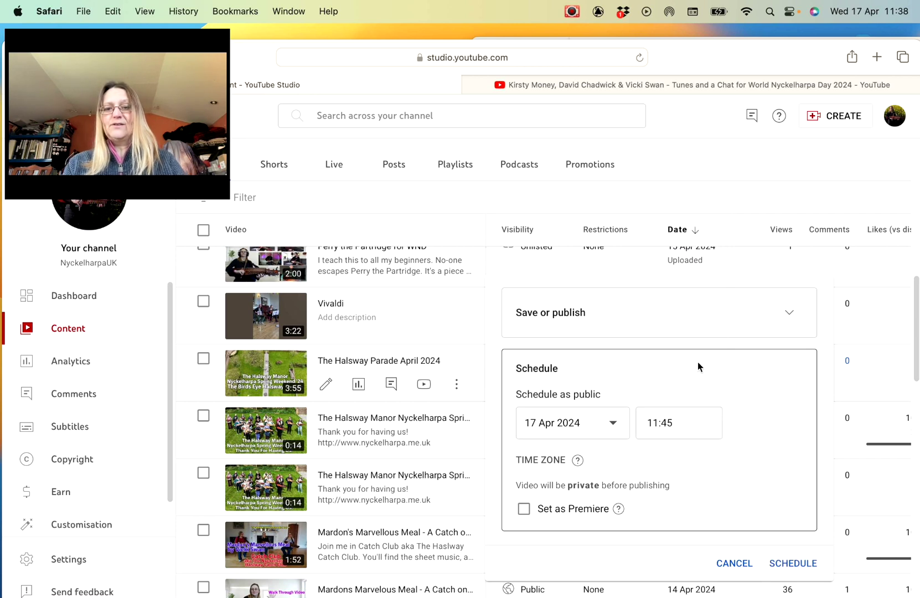
Mark The Halsway Parade's 17 Apr schedule as a premiere and confirm it.
click(525, 509)
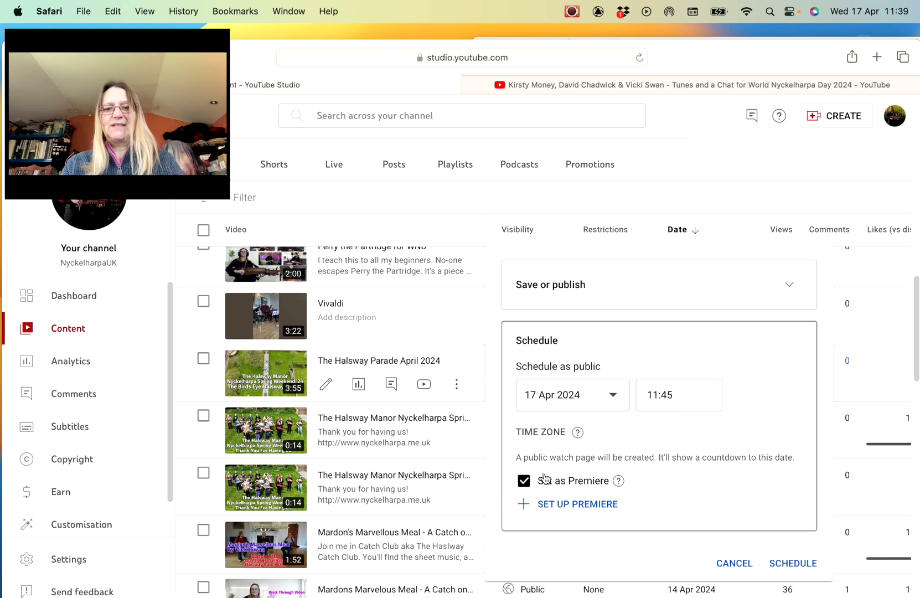
click(804, 563)
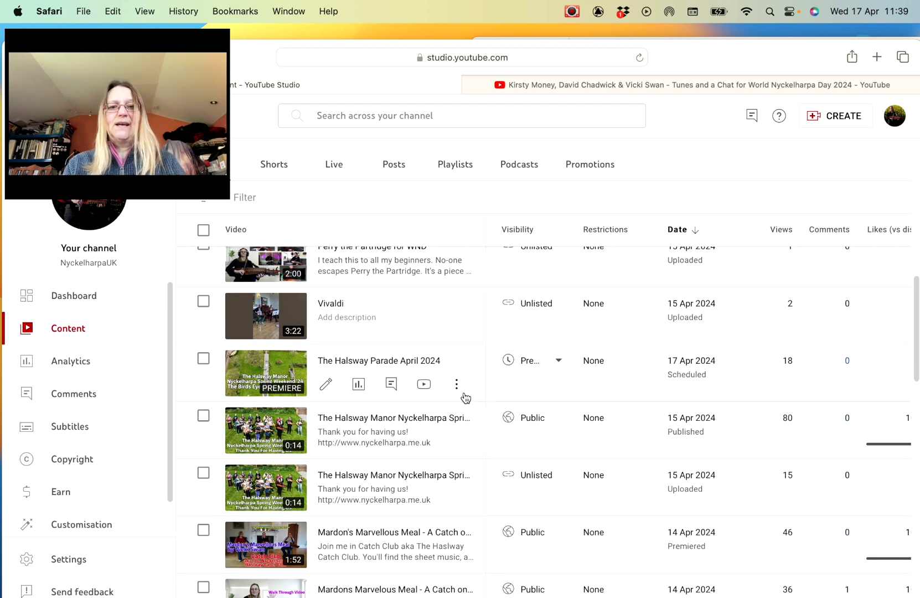
mouse_move(424, 385)
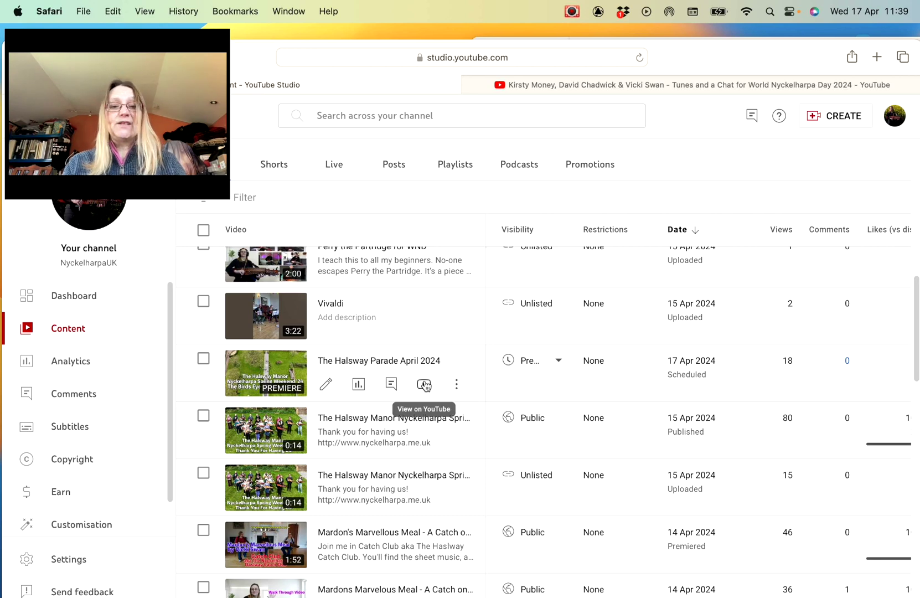
Open The Halsway Parade April 2024 on YouTube from its View on YouTube icon.
click(424, 385)
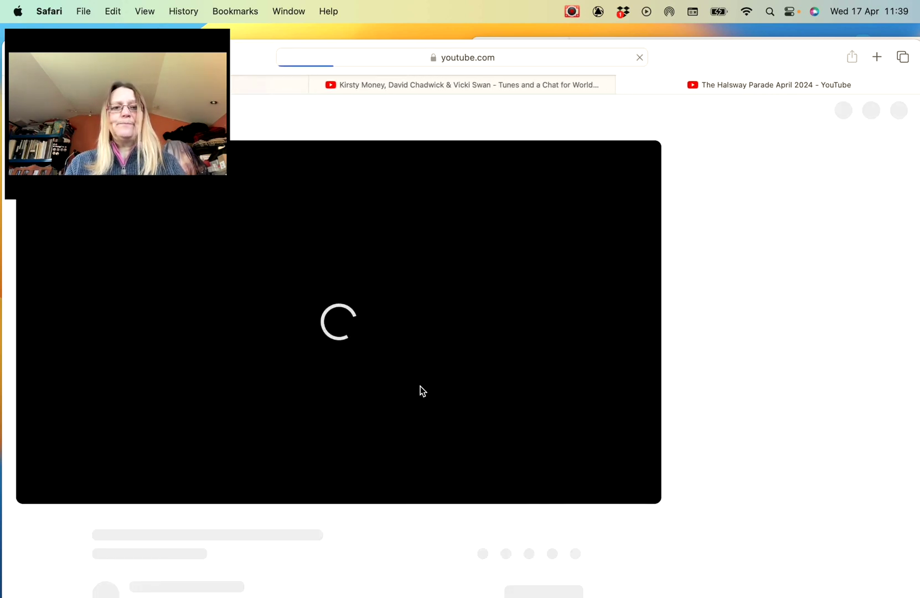